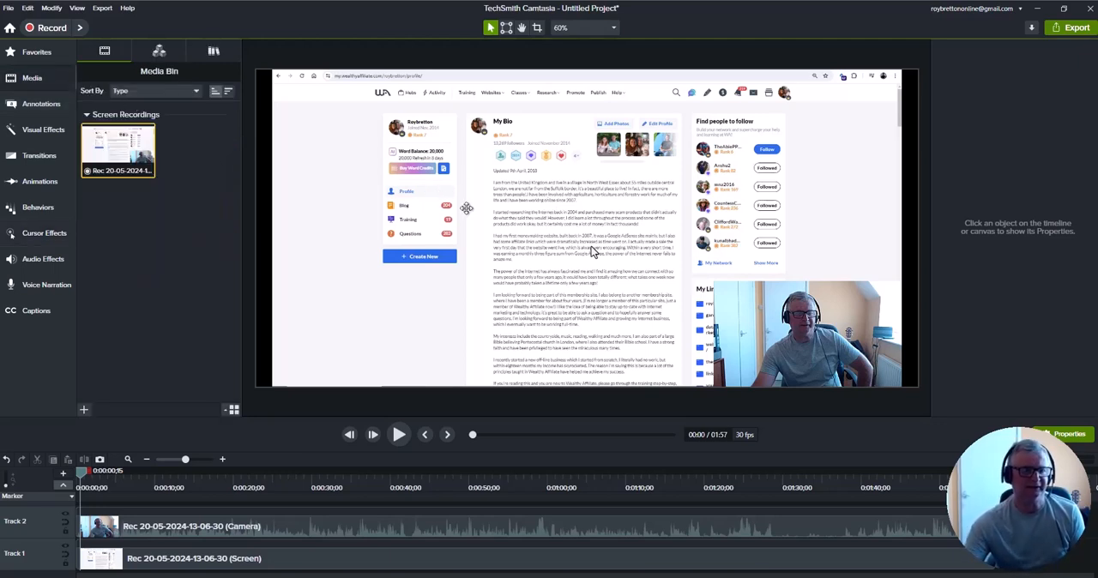
# Select the screen recording clip on Track 1 and display its cursor properties
pyautogui.click(235, 563)
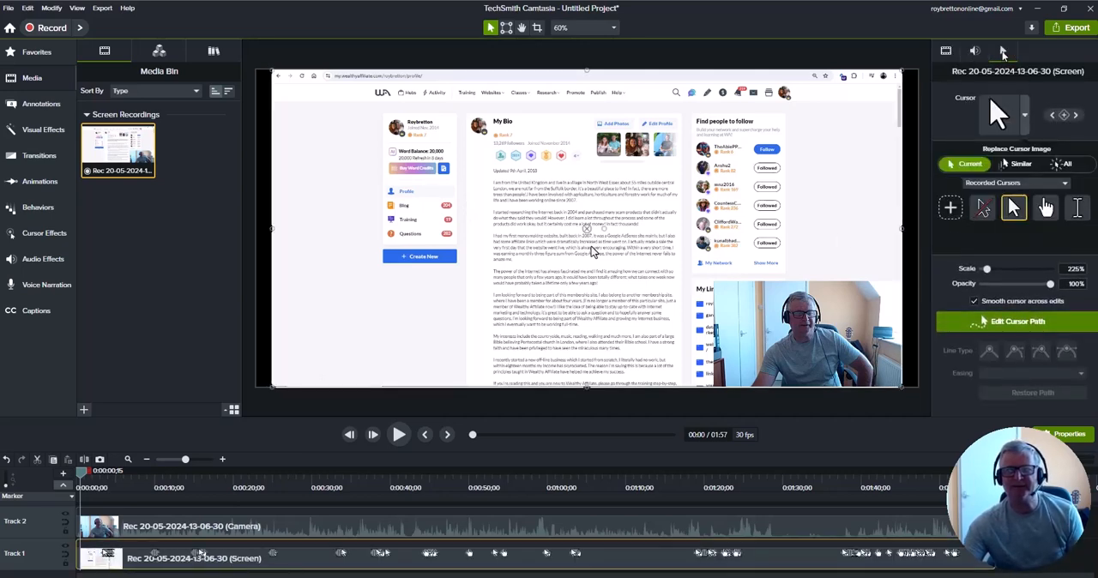
pyautogui.click(948, 54)
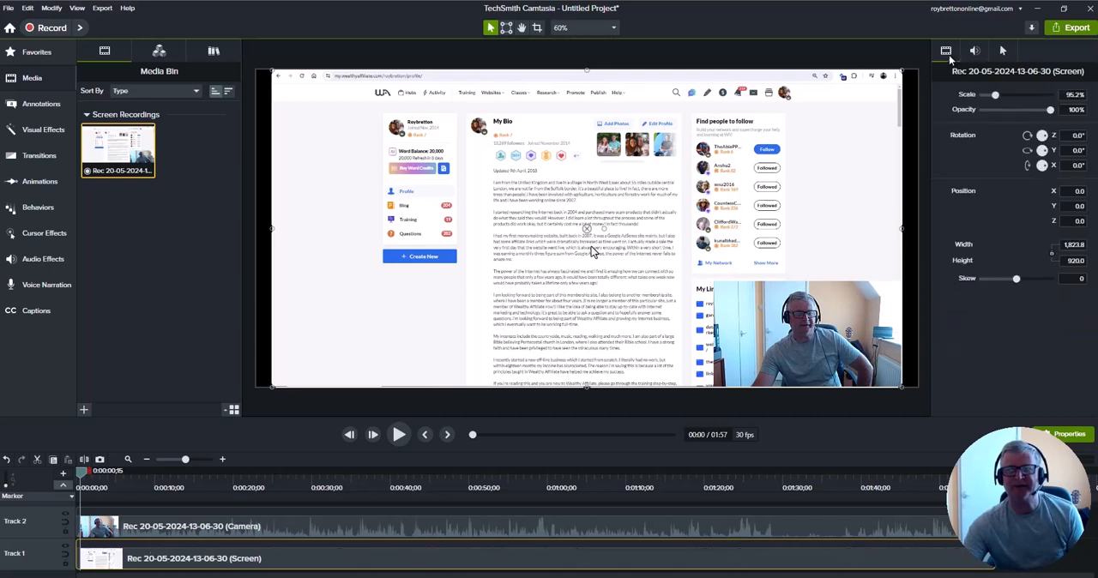
pyautogui.click(1004, 52)
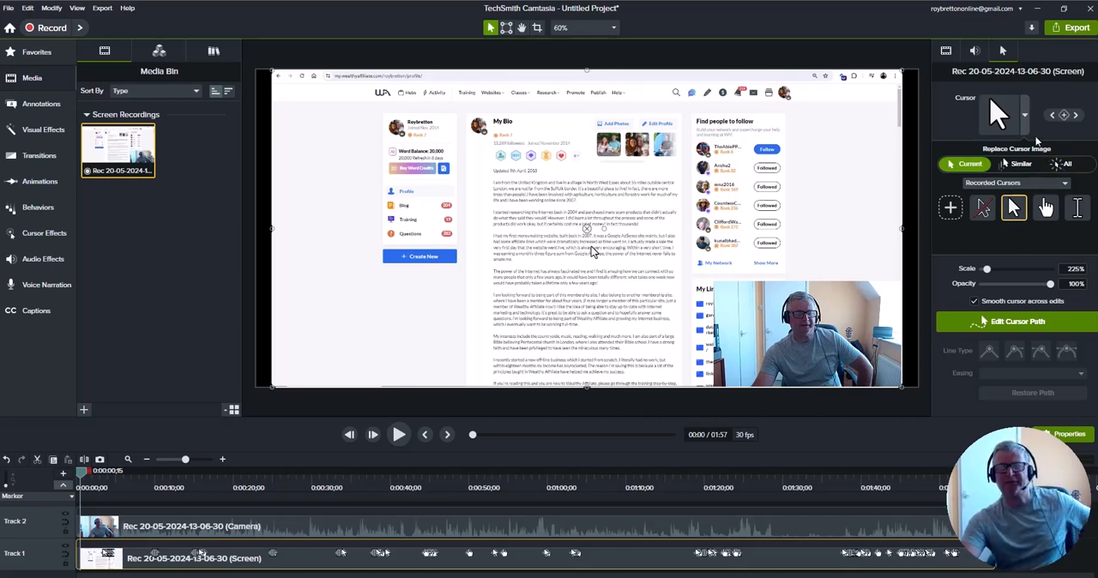
pyautogui.scroll(-2, 1028, 120)
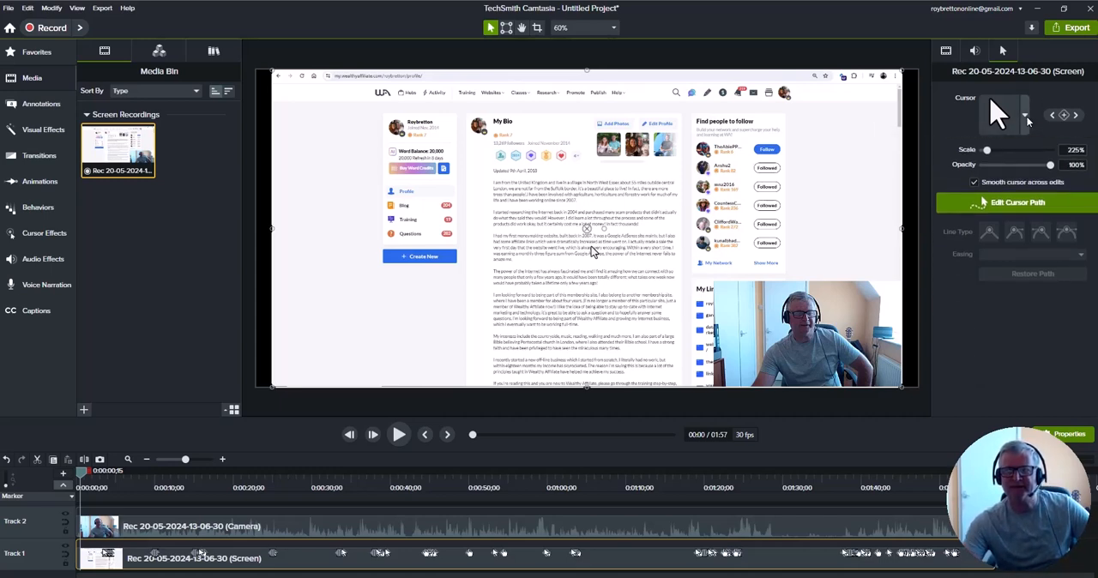
pyautogui.scroll(2, 1028, 120)
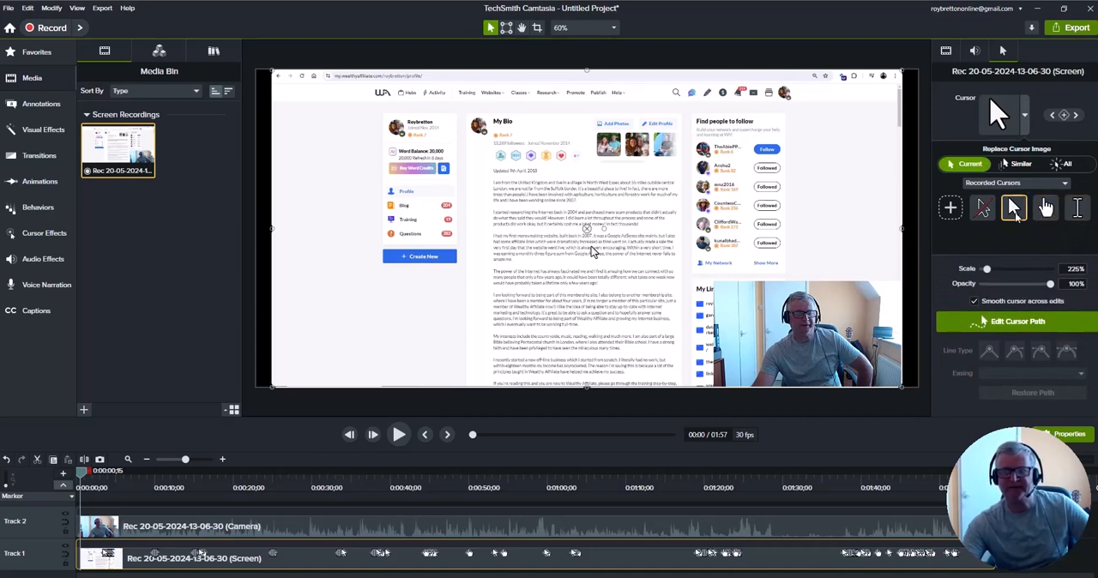
# Try the hand as the clip's cursor image, restore the arrow, and view the list of available cursor sets
pyautogui.click(1046, 208)
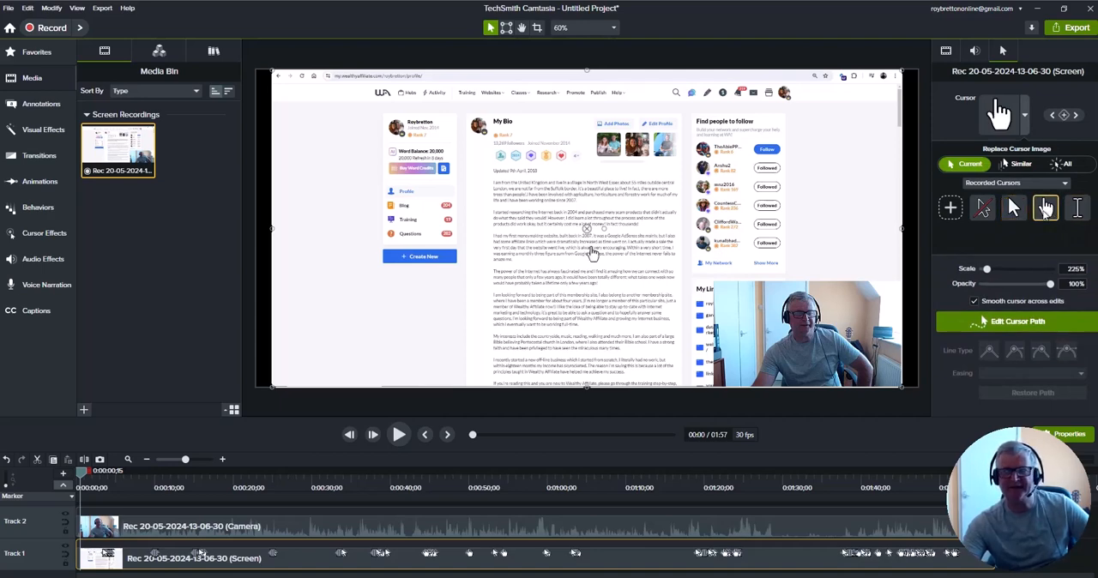
pyautogui.click(1014, 214)
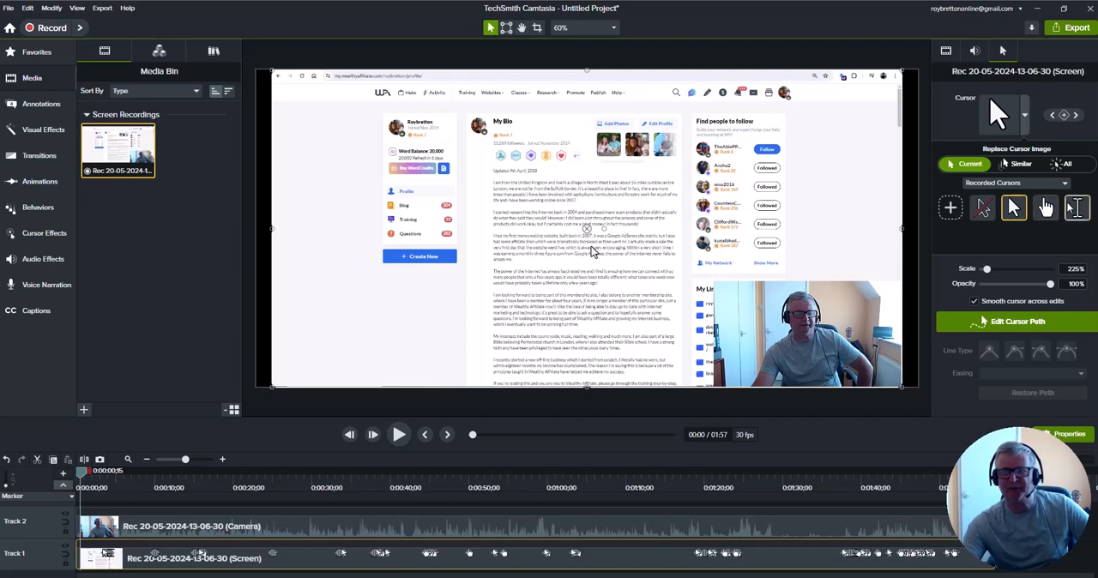
pyautogui.click(1065, 183)
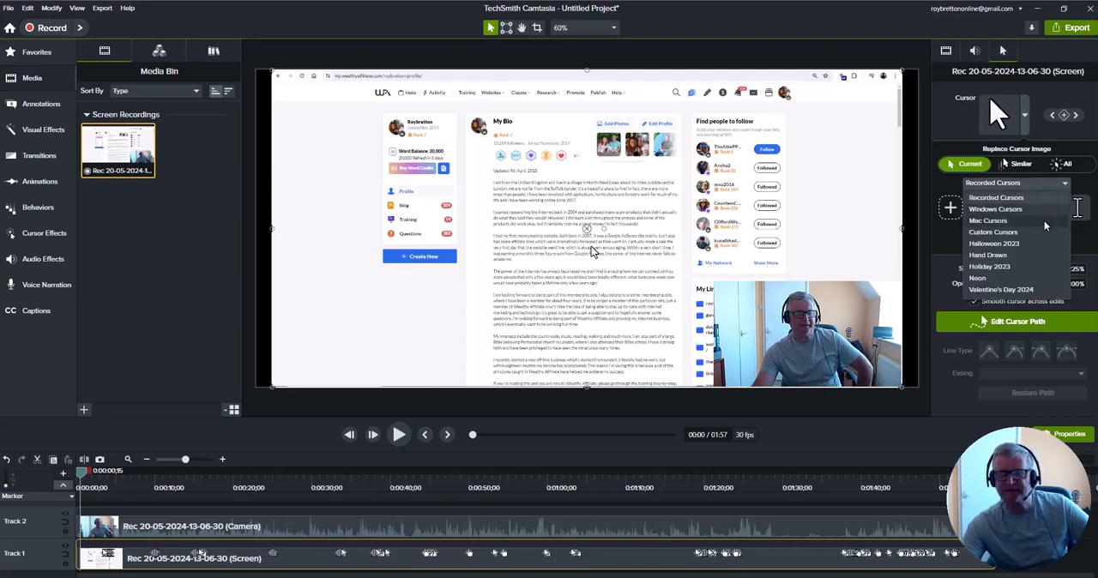
pyautogui.click(1069, 185)
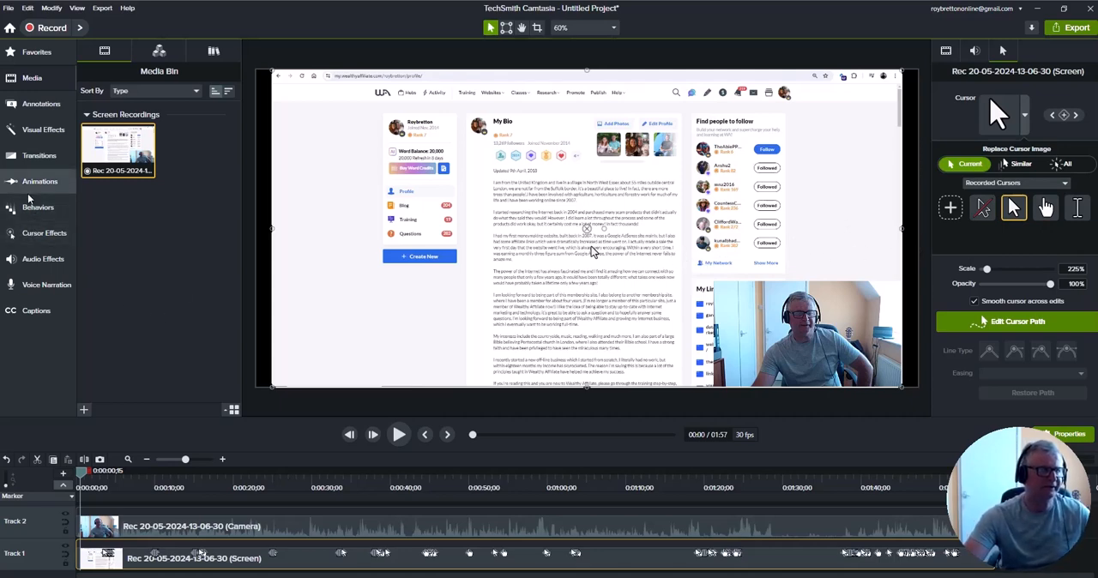
# Apply the Cursor Color and Cursor Highlight effects to the screen recording clip on Track 1
pyautogui.click(37, 239)
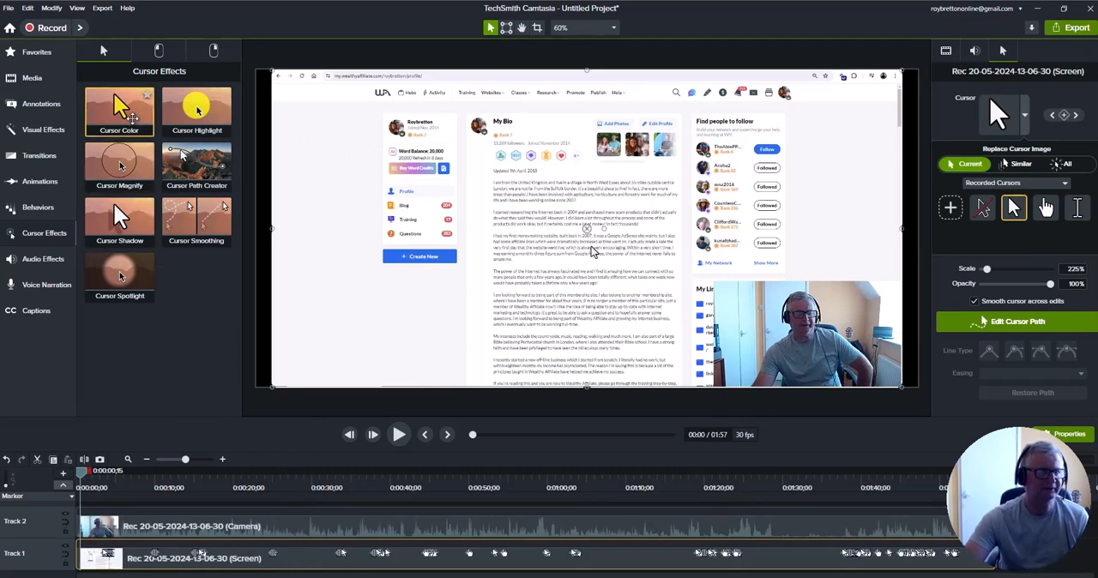
pyautogui.moveTo(133, 120); pyautogui.dragTo(245, 567)
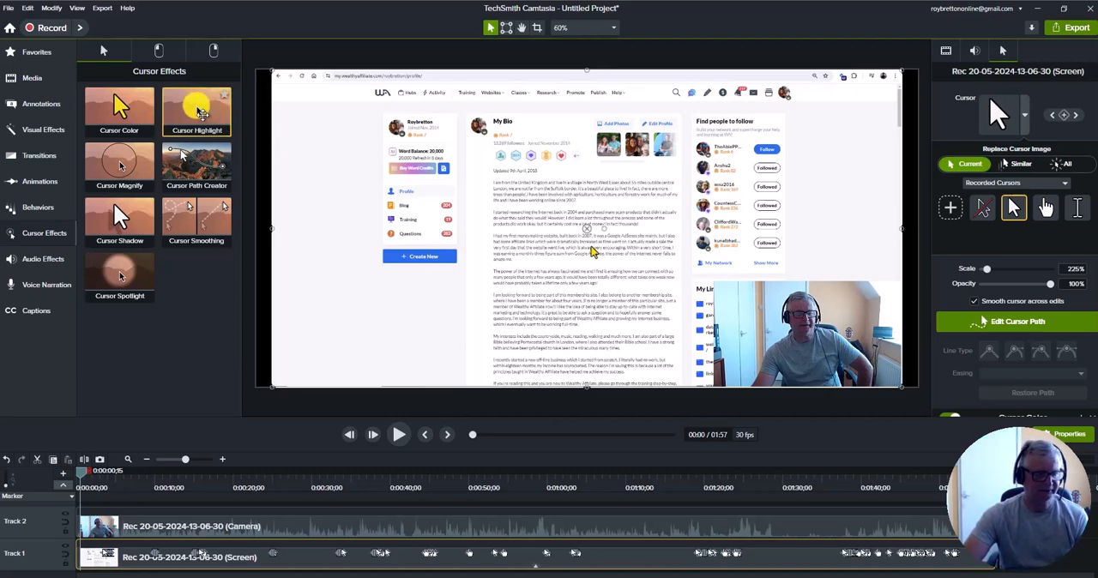
pyautogui.moveTo(201, 113); pyautogui.dragTo(311, 559)
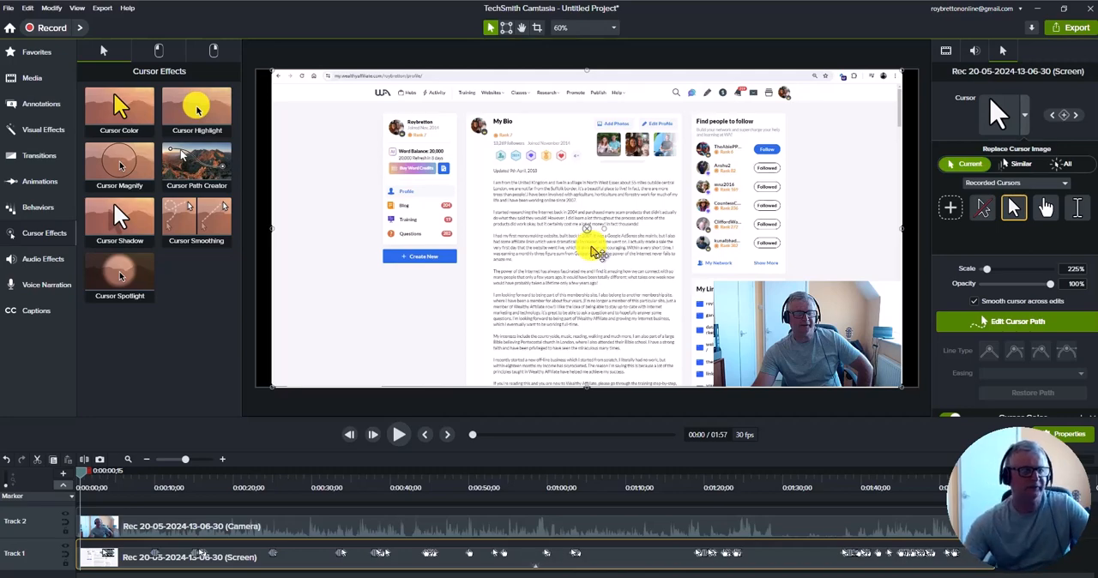
# Examine the Cursor Color and Cursor Highlight settings, including the color choices for Light Tone
pyautogui.scroll(-3, 1016, 267)
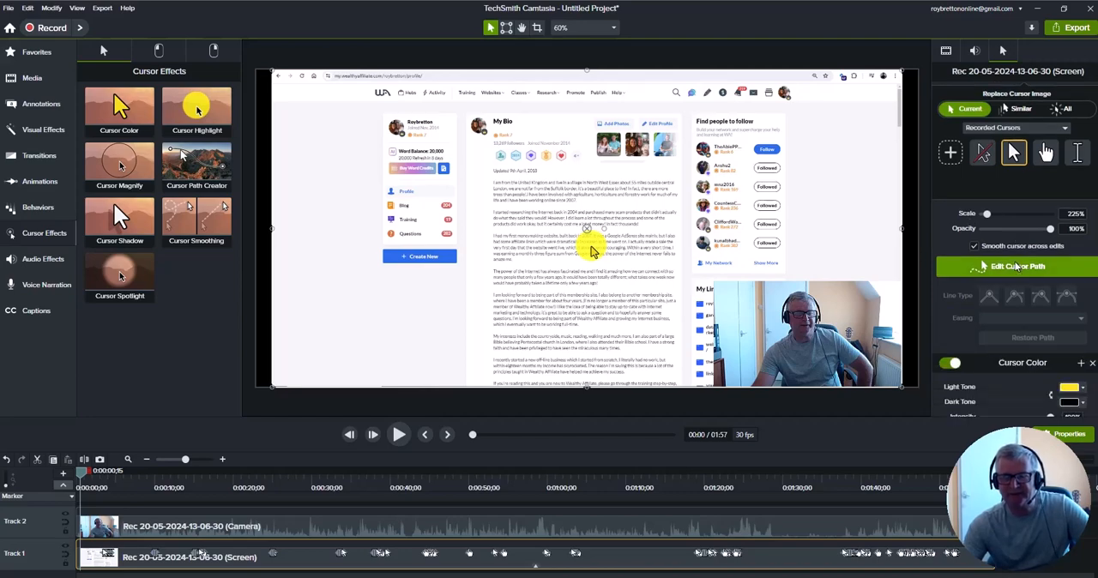
pyautogui.scroll(-1, 1061, 322)
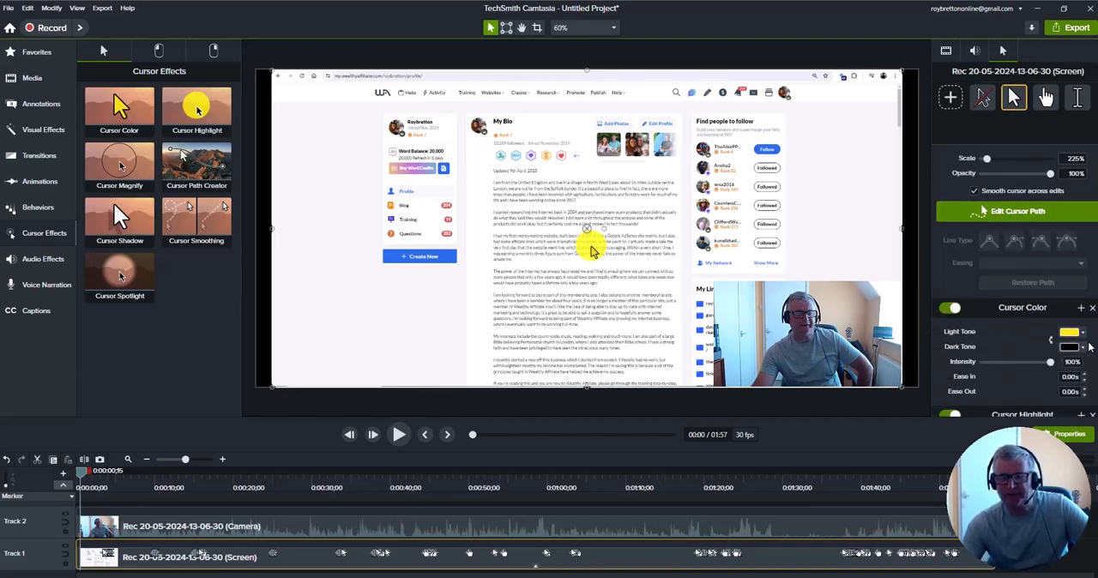
pyautogui.click(1084, 335)
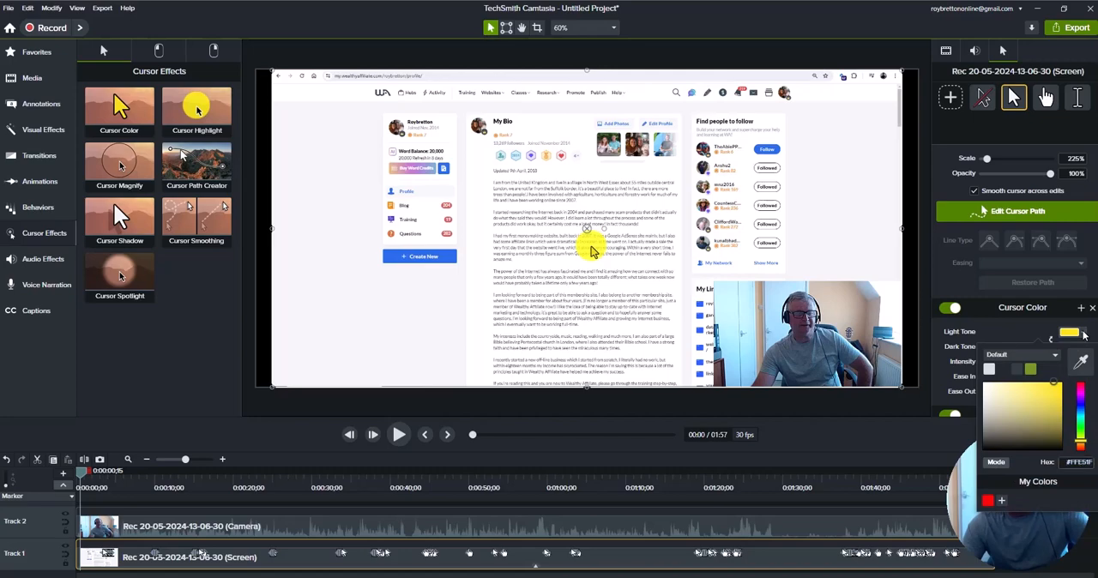
pyautogui.click(1084, 335)
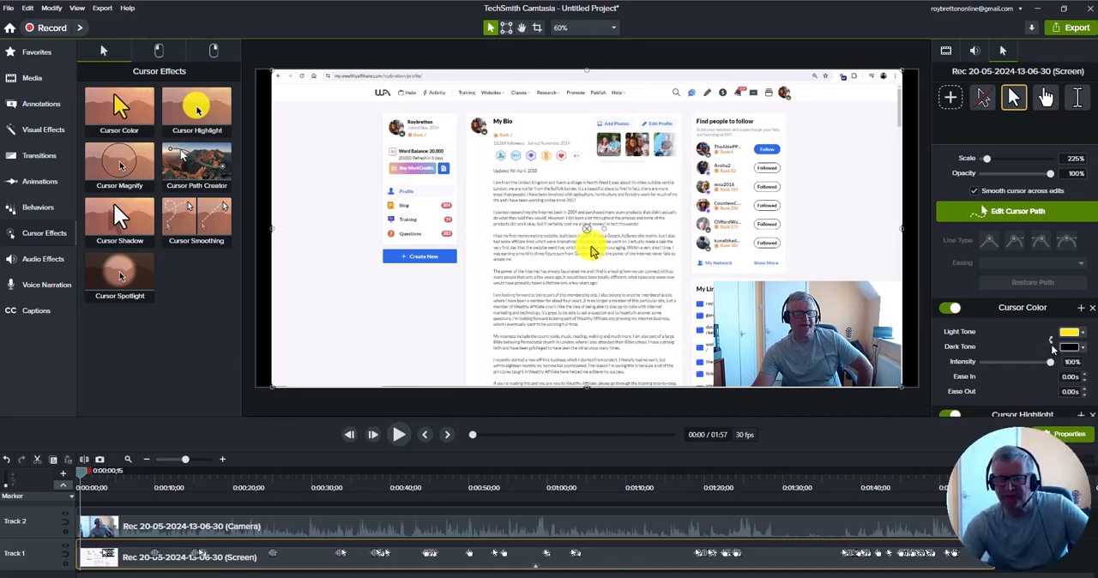
pyautogui.scroll(-2, 1051, 348)
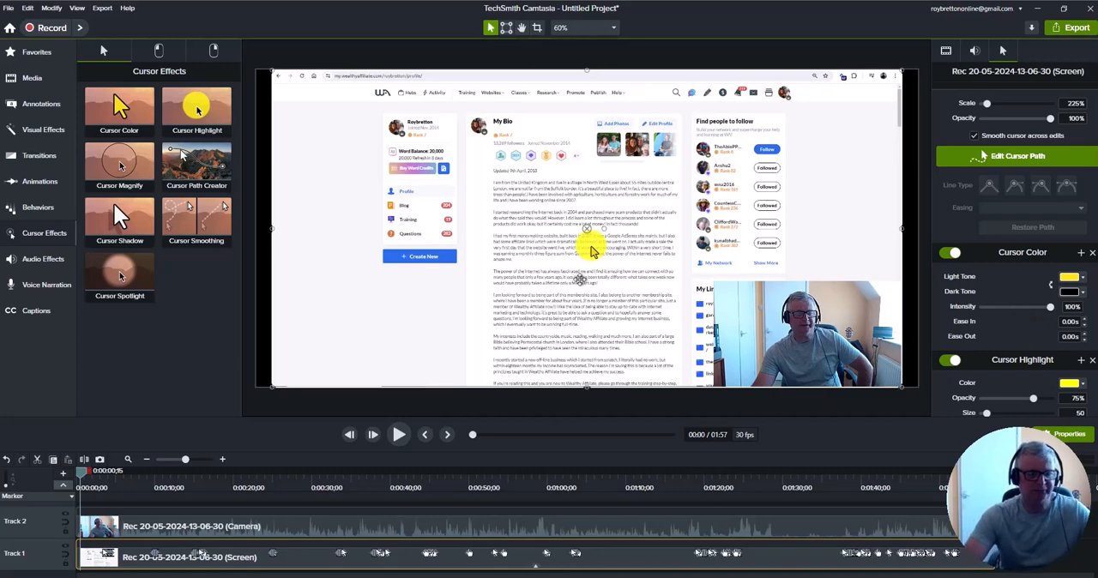
# Expand the clip's effects on the timeline and view the available actions for Cursor Highlight and Cursor Color
pyautogui.click(536, 573)
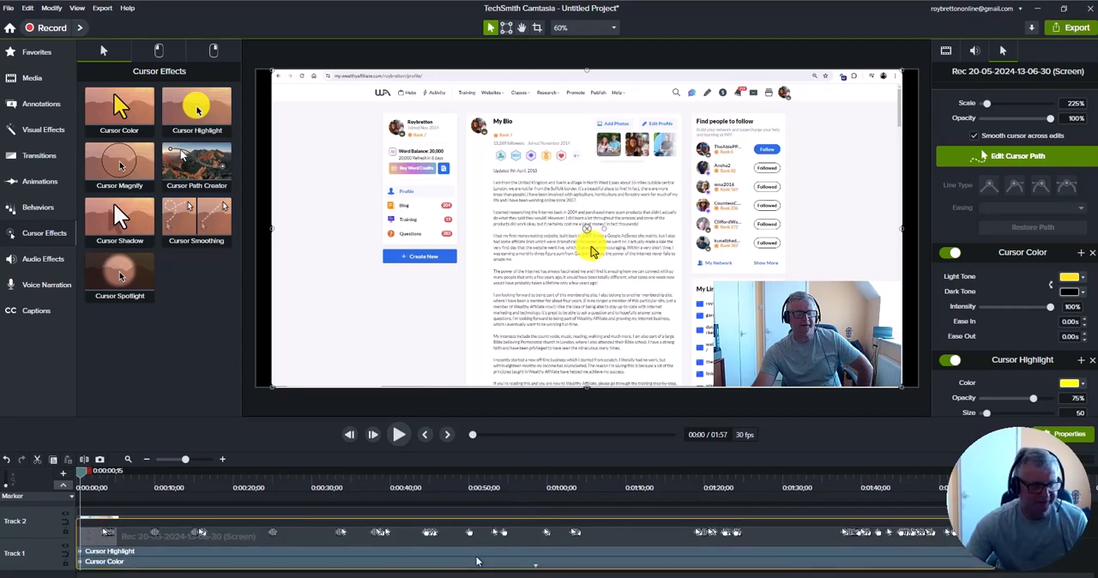
pyautogui.rightClick(404, 556)
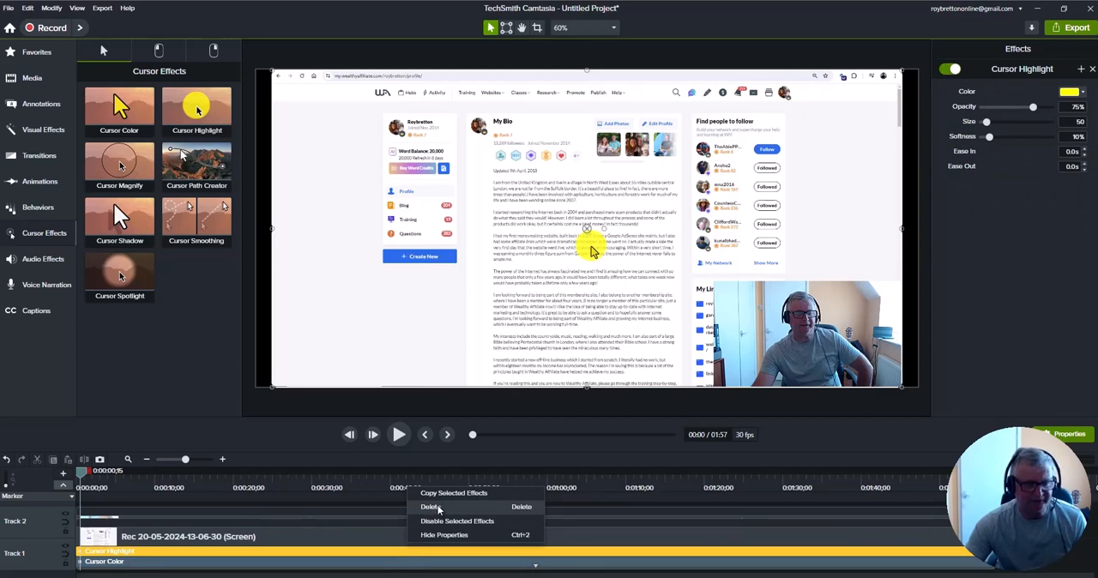
pyautogui.click(536, 569)
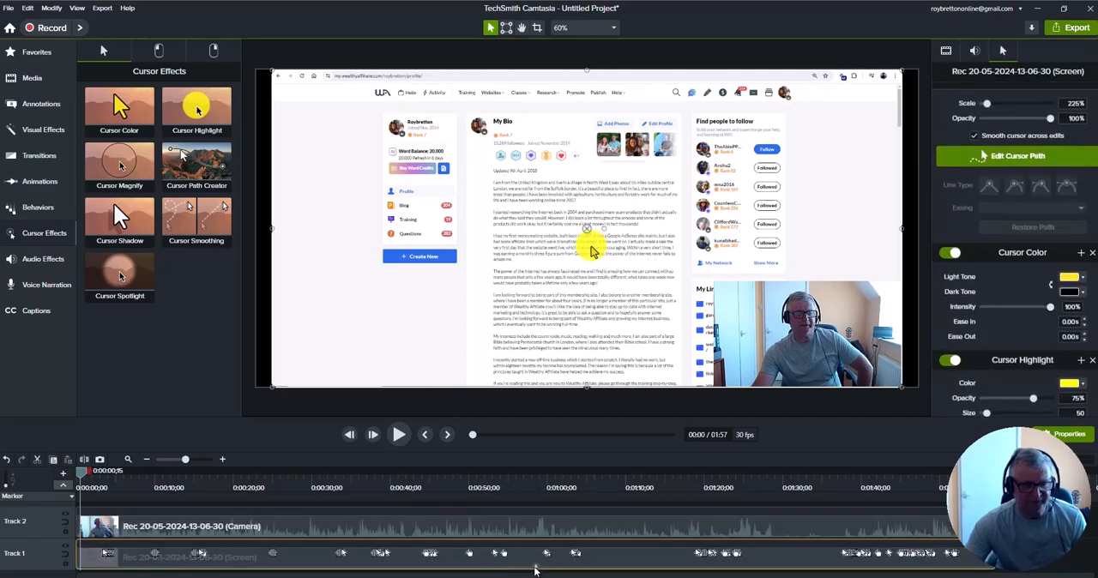
pyautogui.click(535, 568)
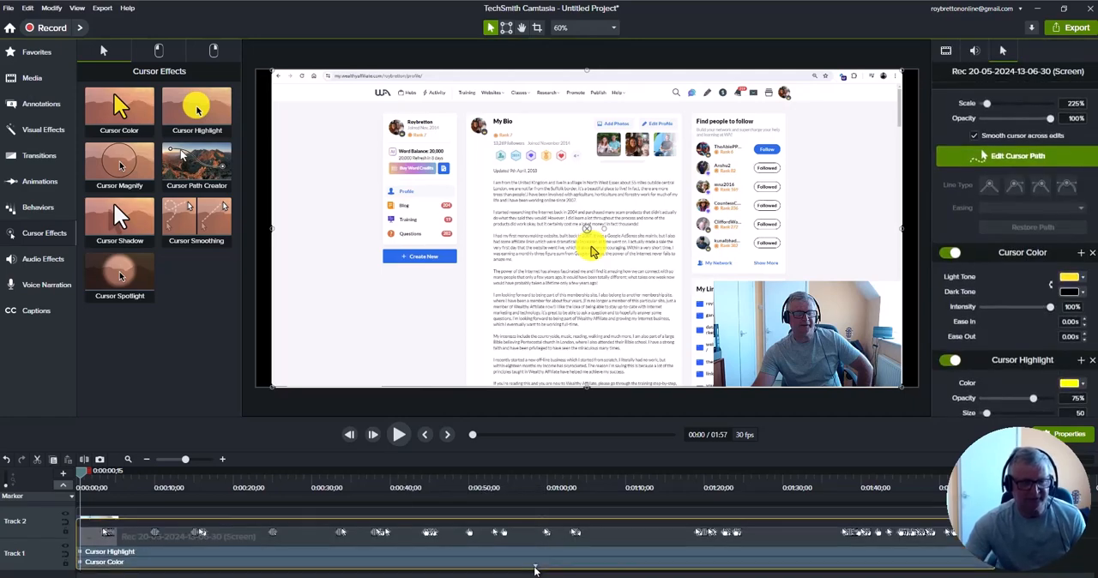
pyautogui.click(374, 563)
pyautogui.rightClick(378, 562)
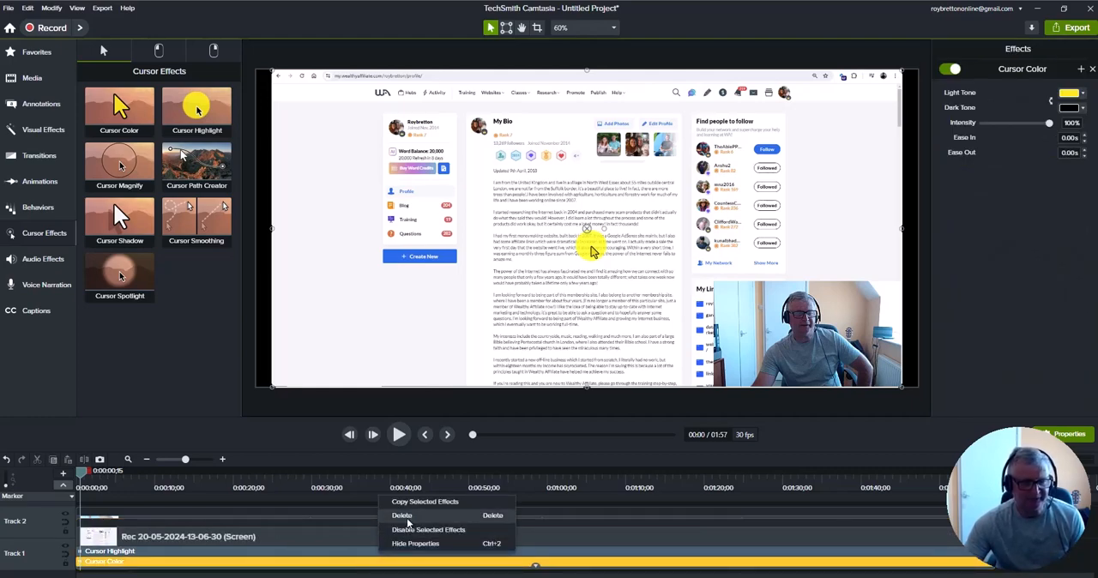
pyautogui.click(601, 568)
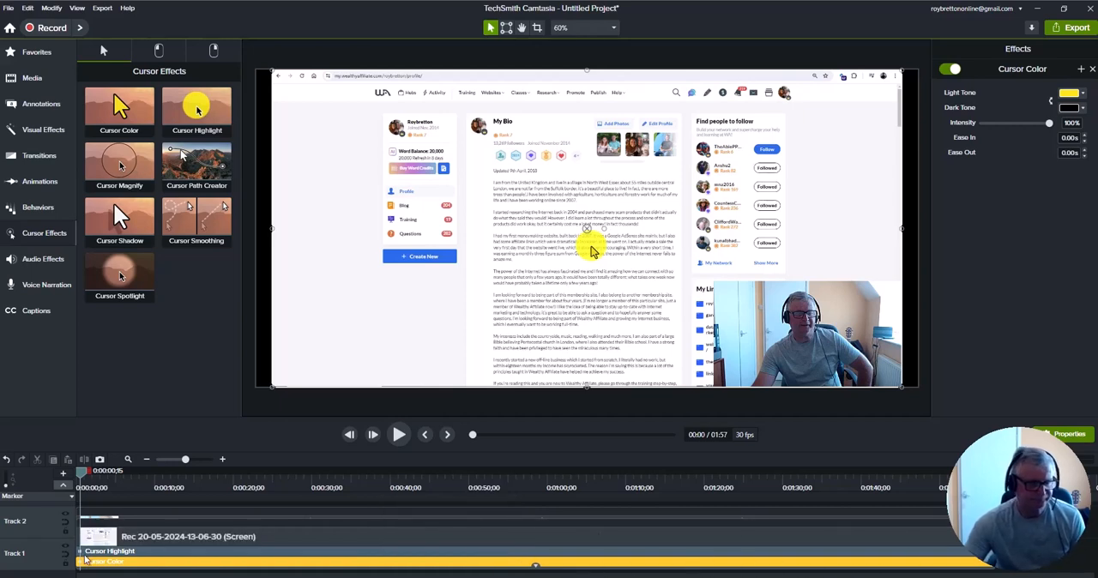
# Trim the Cursor Color and Cursor Highlight effects to start at about 14 seconds, and return the playhead to the beginning
pyautogui.moveTo(78, 563); pyautogui.dragTo(188, 575)
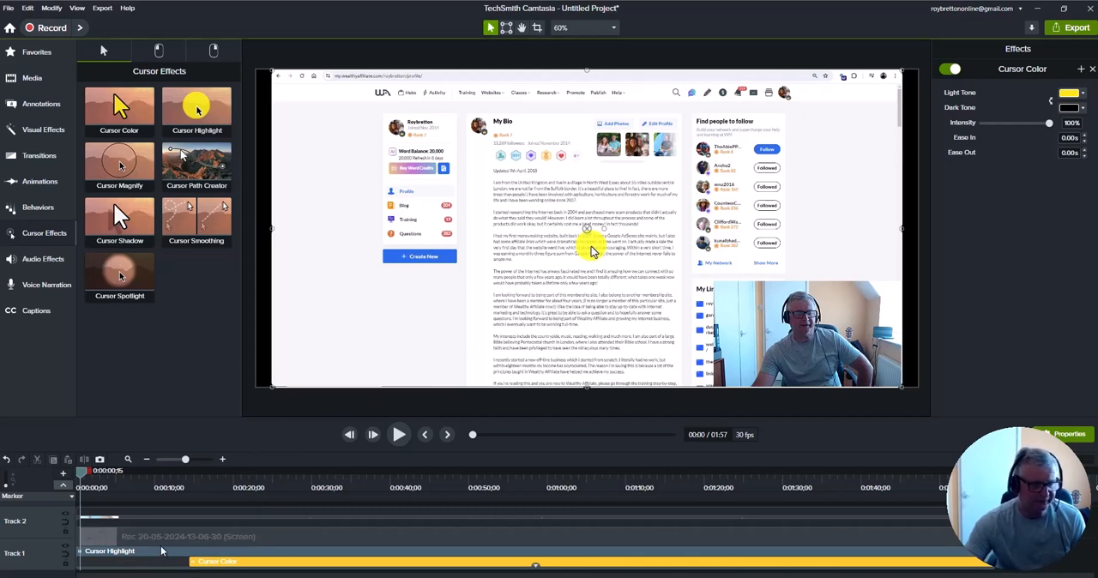
pyautogui.click(163, 550)
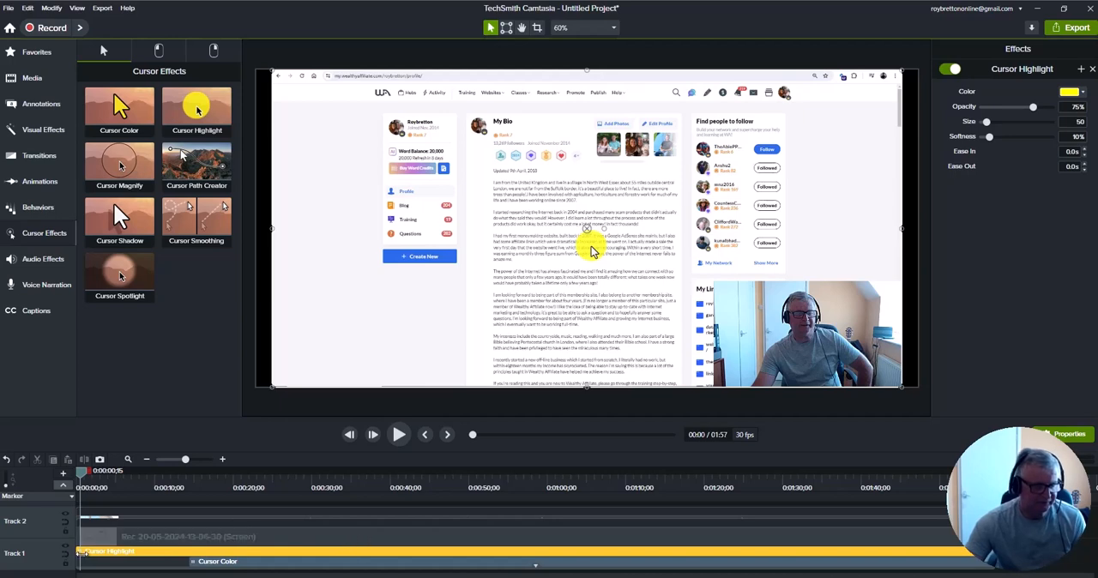
pyautogui.moveTo(82, 554); pyautogui.dragTo(195, 561)
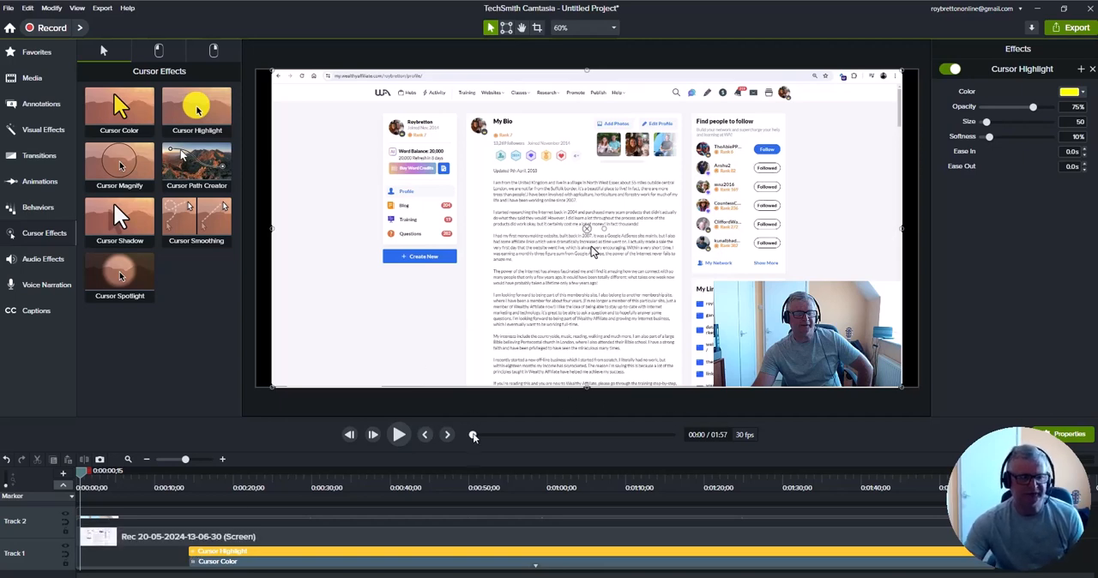
pyautogui.moveTo(473, 436)
pyautogui.mouseDown()
pyautogui.moveTo(521, 436)
pyautogui.moveTo(471, 438)
pyautogui.mouseUp()
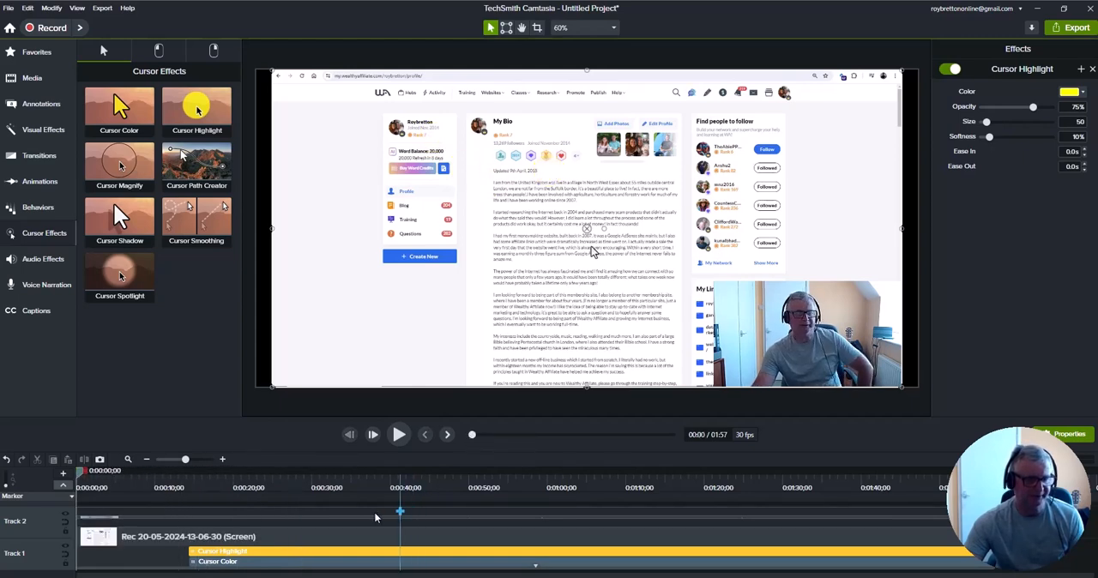
# Extend the Cursor Highlight and Cursor Color effects back to the start of the screen recording clip
pyautogui.moveTo(189, 552); pyautogui.dragTo(75, 551)
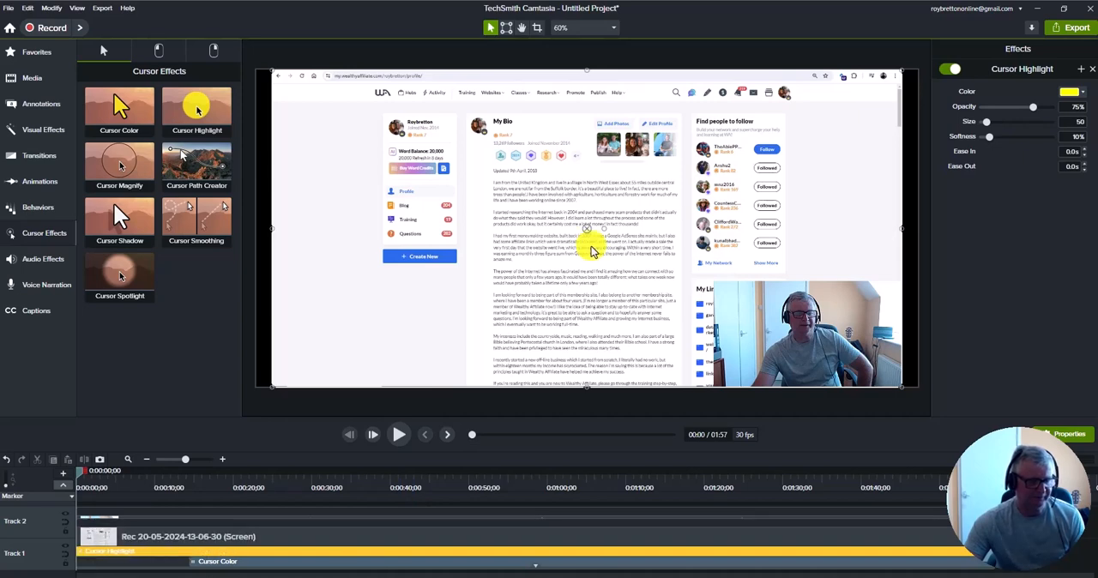
pyautogui.moveTo(191, 561); pyautogui.dragTo(77, 563)
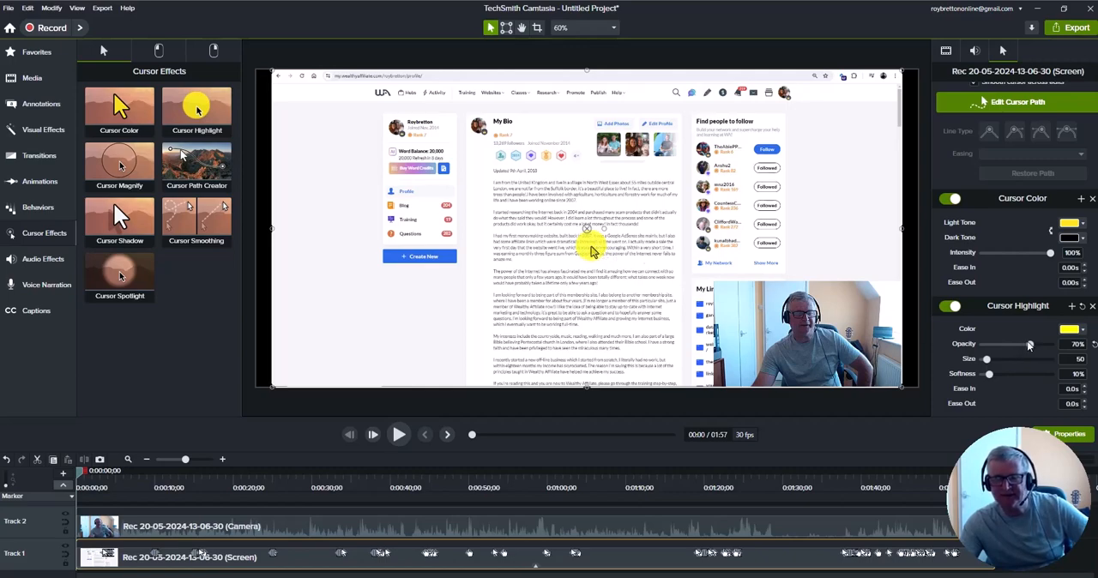
# Try a Cursor Highlight opacity of 11%, and set it back to 75%
pyautogui.moveTo(1031, 345); pyautogui.dragTo(991, 347)
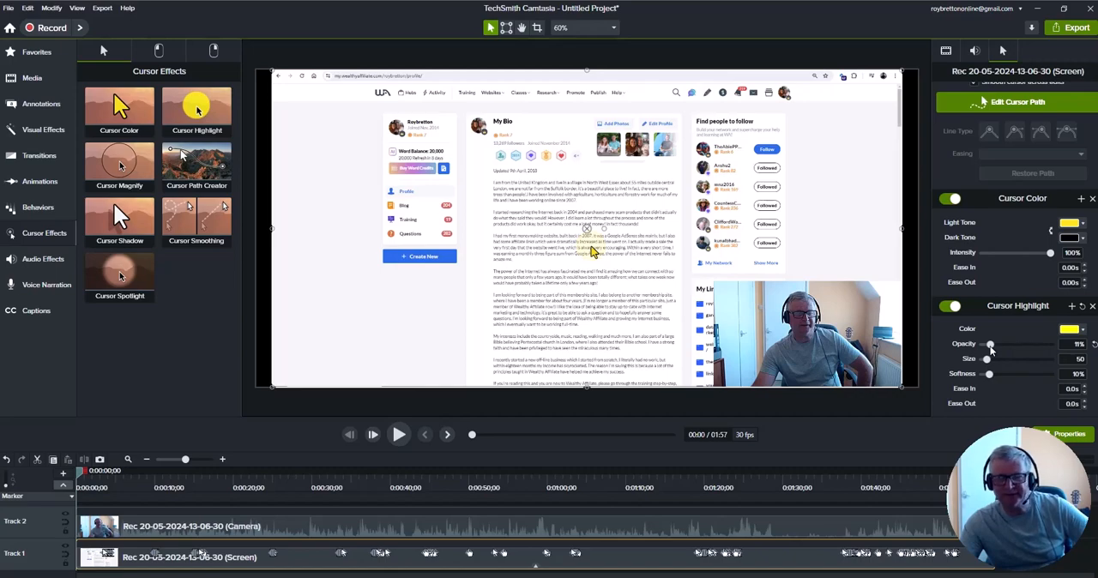
pyautogui.moveTo(991, 347); pyautogui.dragTo(1033, 349)
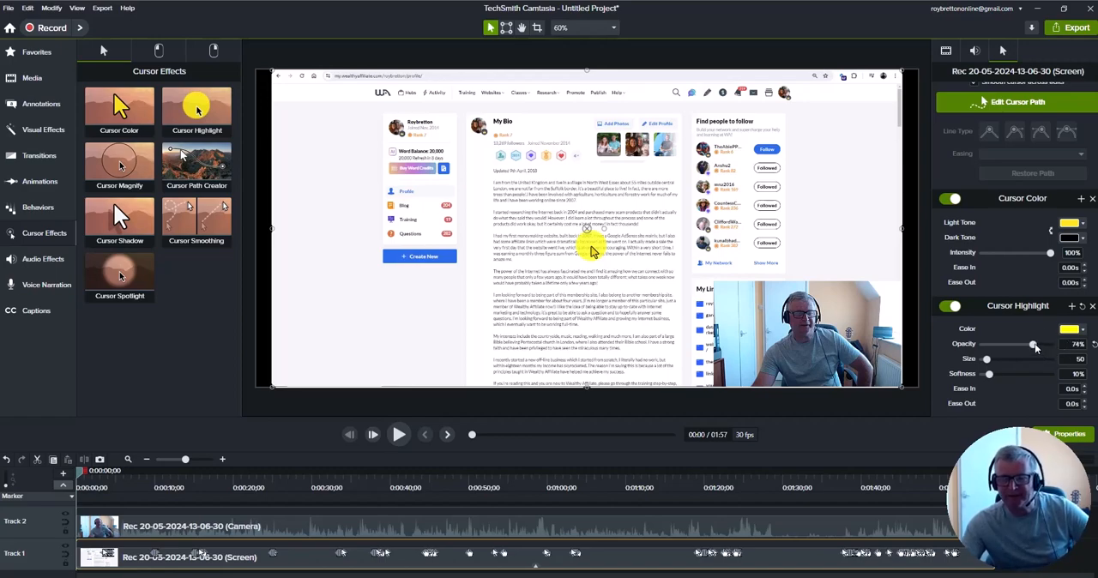
pyautogui.moveTo(1032, 344); pyautogui.dragTo(1035, 345)
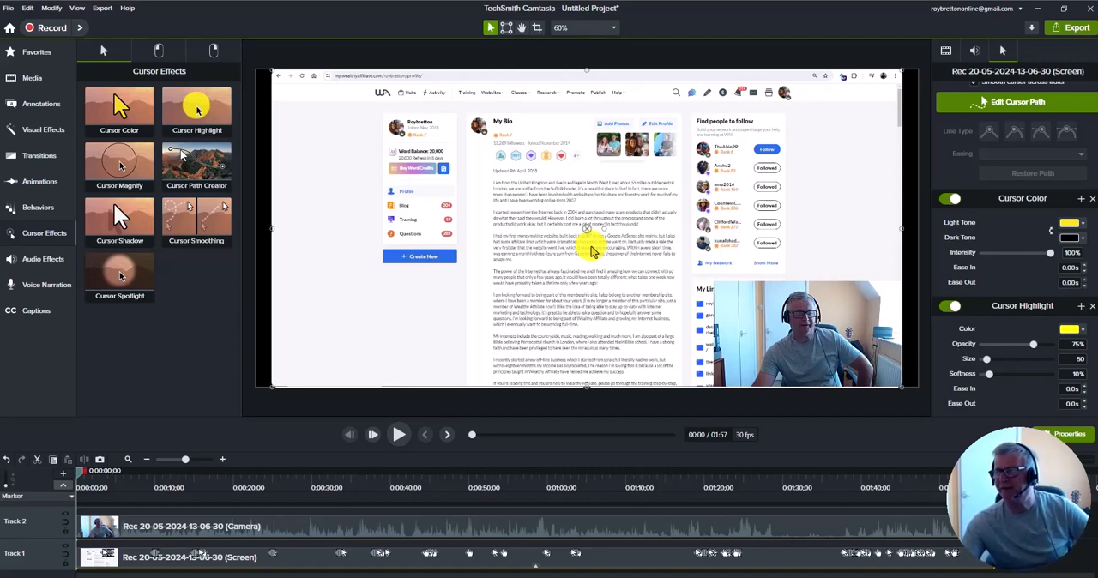
# Try adjusting the cursor's overall opacity and leave it at 100%
pyautogui.scroll(2, 1013, 223)
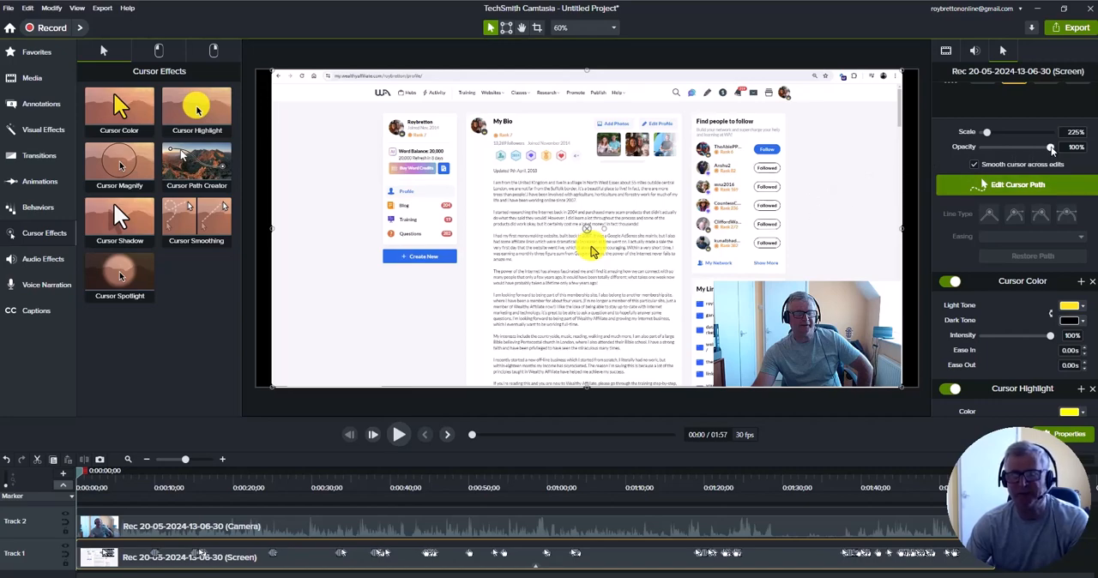
pyautogui.scroll(2, 1054, 152)
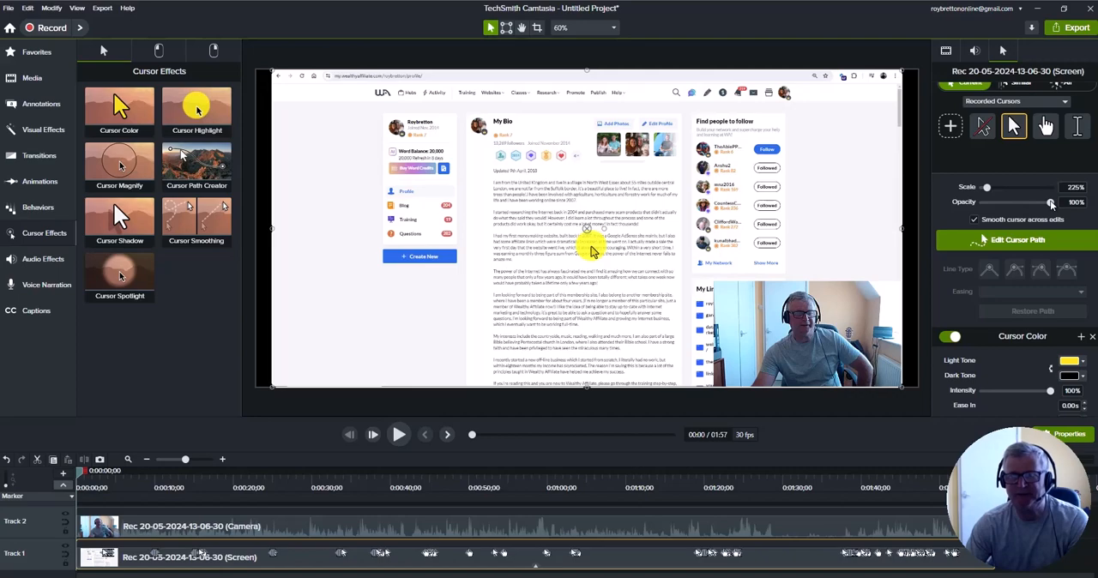
pyautogui.moveTo(1052, 204)
pyautogui.mouseDown()
pyautogui.moveTo(982, 213)
pyautogui.moveTo(1049, 209)
pyautogui.mouseUp()
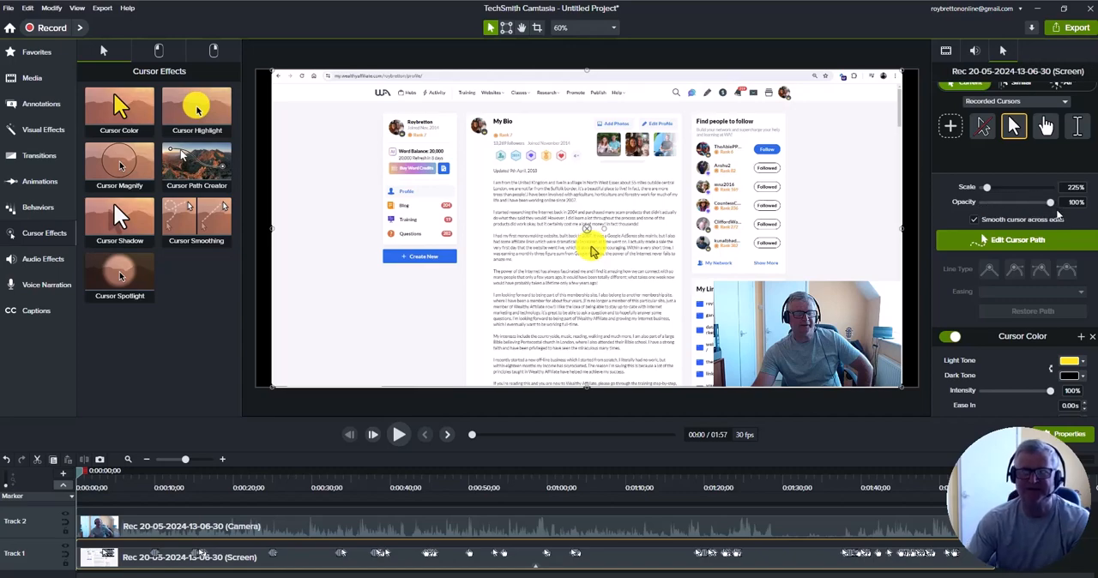